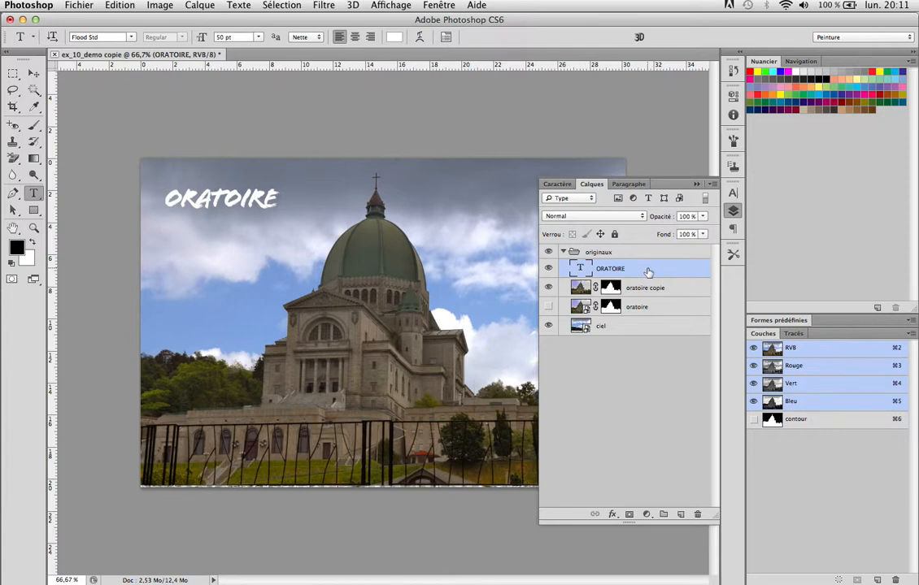
pyautogui.click(613, 514)
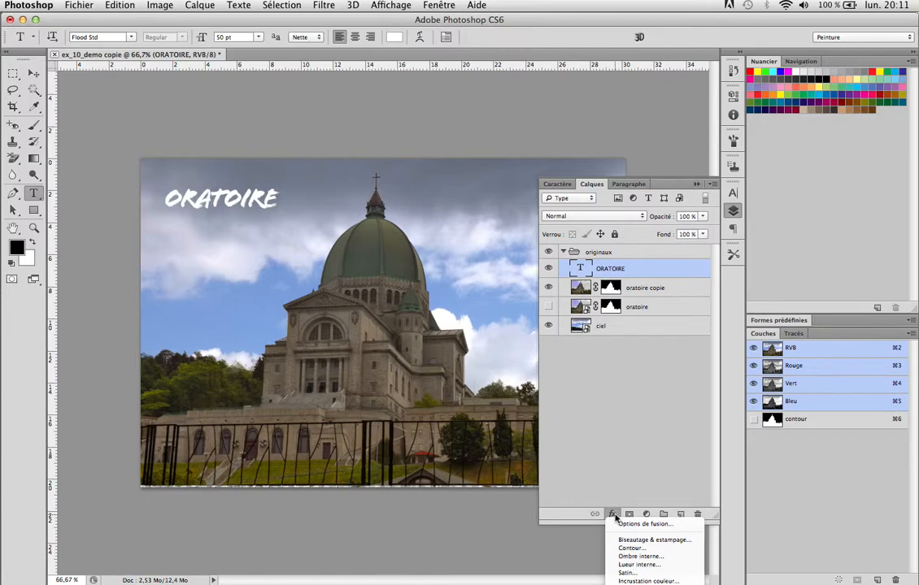
pyautogui.click(628, 432)
pyautogui.click(911, 52)
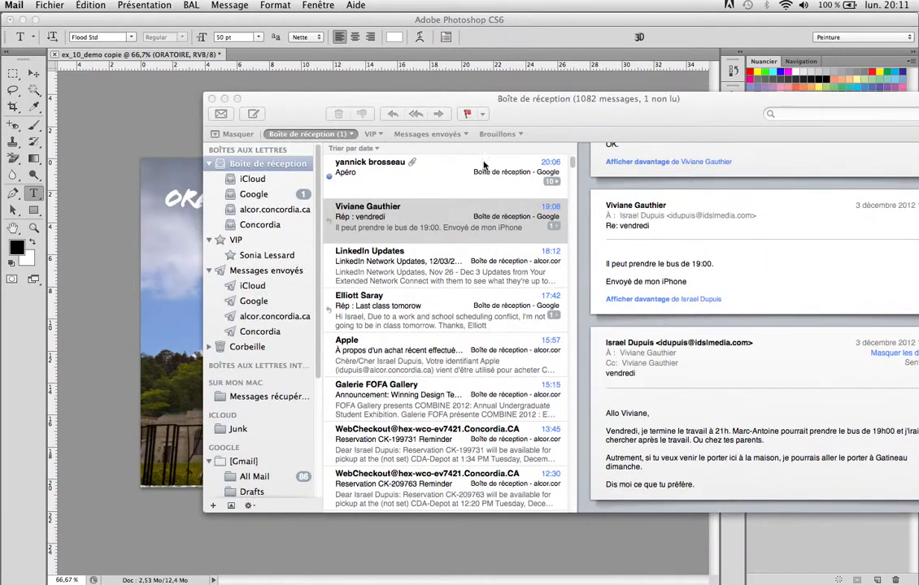
pyautogui.click(184, 129)
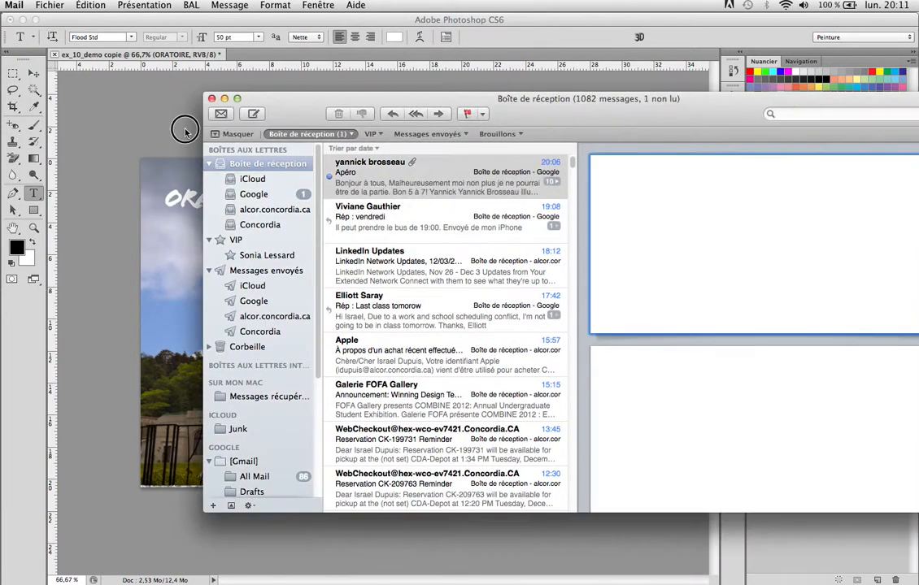
pyautogui.doubleClick(639, 273)
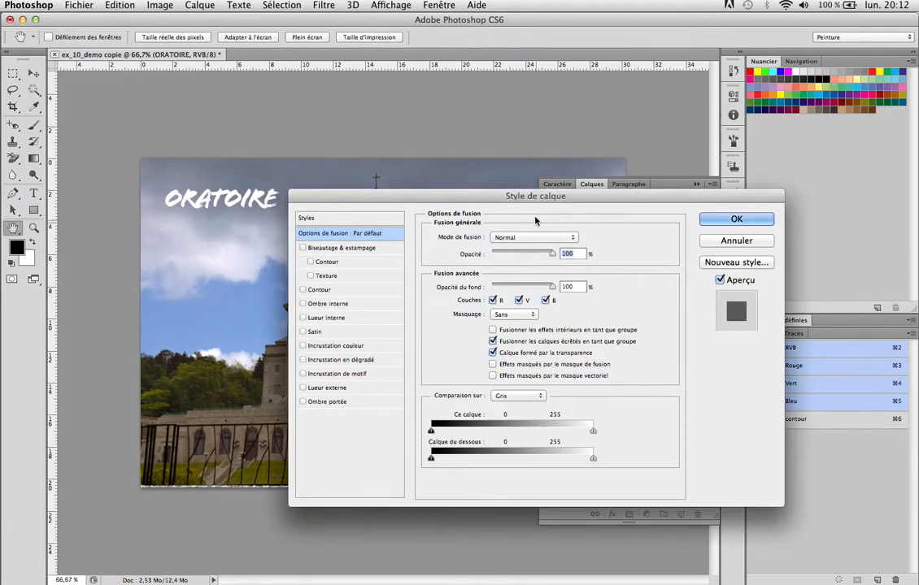
pyautogui.moveTo(594, 195); pyautogui.dragTo(529, 215)
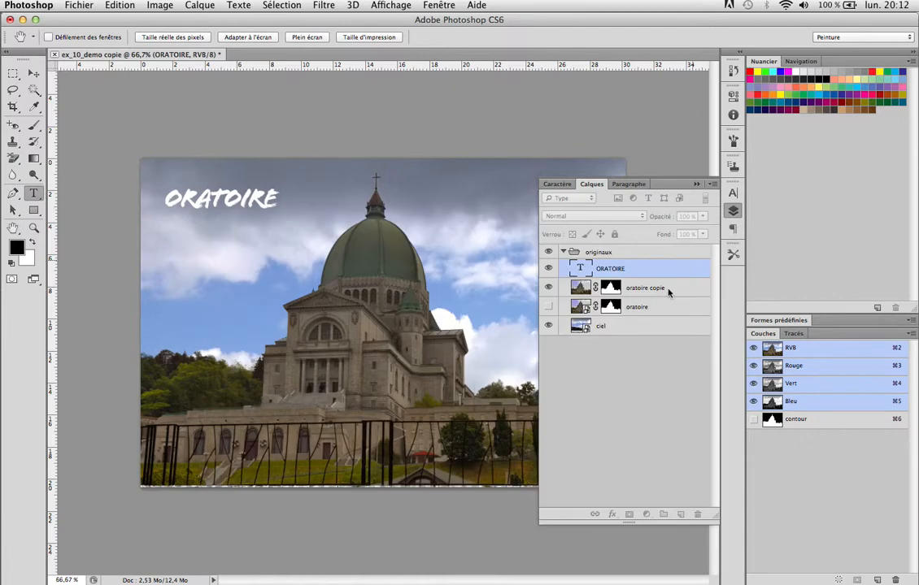
pyautogui.click(671, 261)
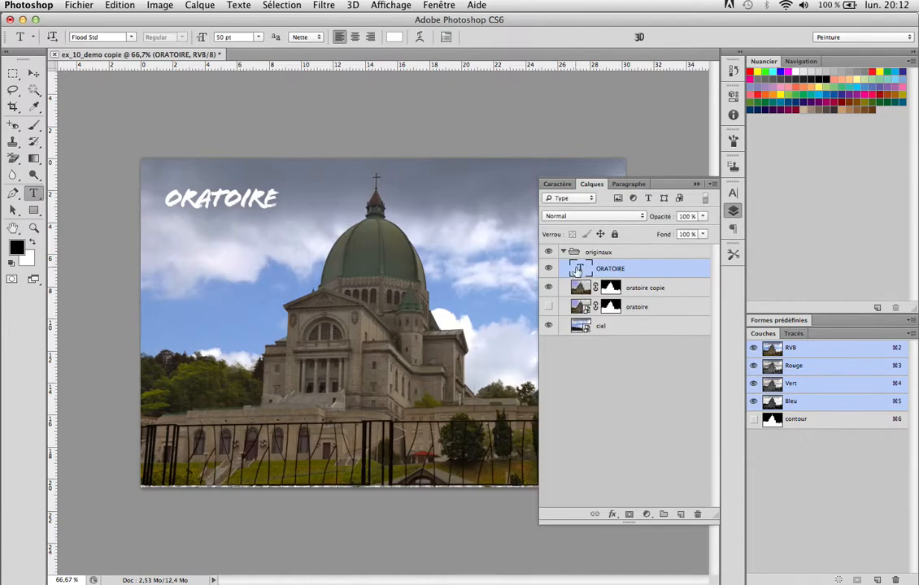
# Step: Open the layer style settings of the ORATOIRE text layer and enable Biseautage & estampage with a depth of 126%
pyautogui.doubleClick(644, 270)
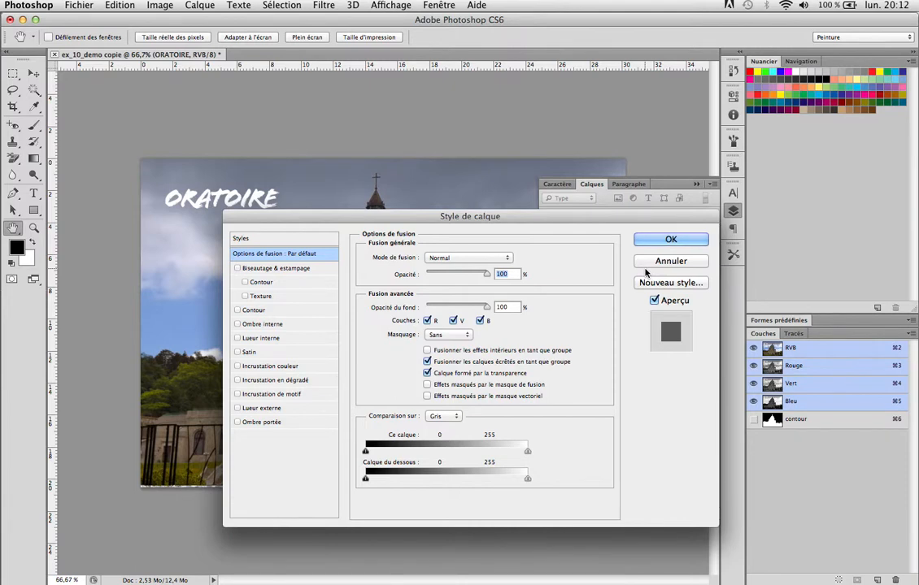
pyautogui.moveTo(431, 215); pyautogui.dragTo(450, 235)
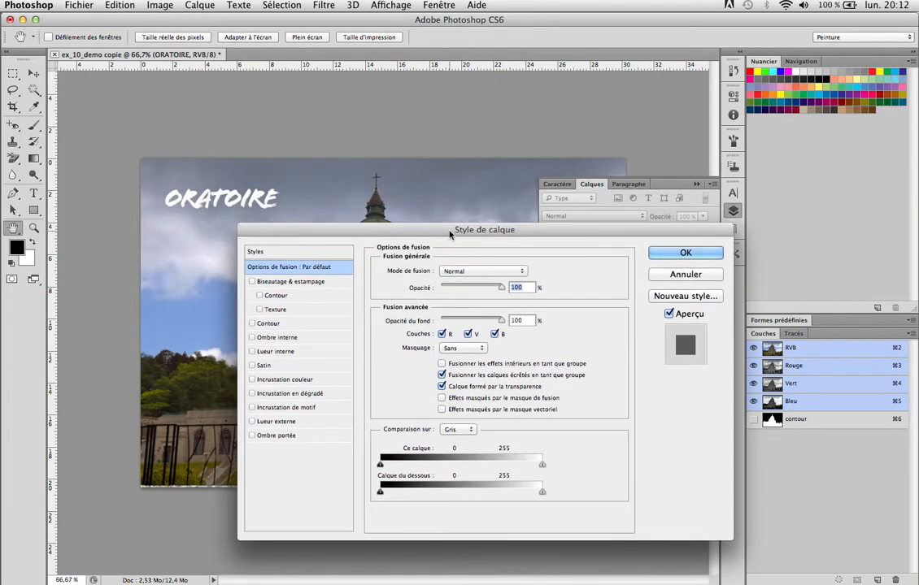
pyautogui.click(255, 280)
pyautogui.click(305, 281)
pyautogui.moveTo(454, 305); pyautogui.dragTo(456, 305)
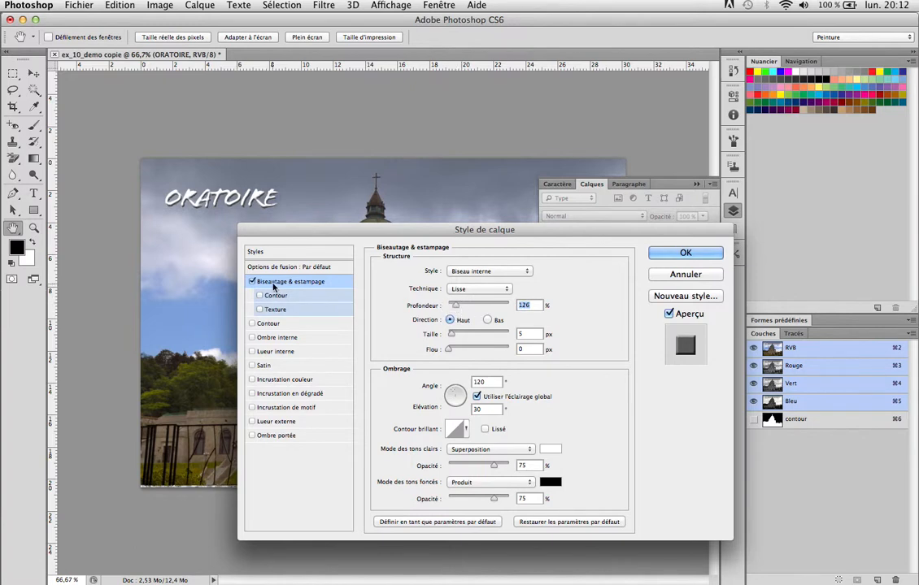
# Step: Change the bevel style to Estampage oreiller, keeping its size at 5 px
pyautogui.click(480, 272)
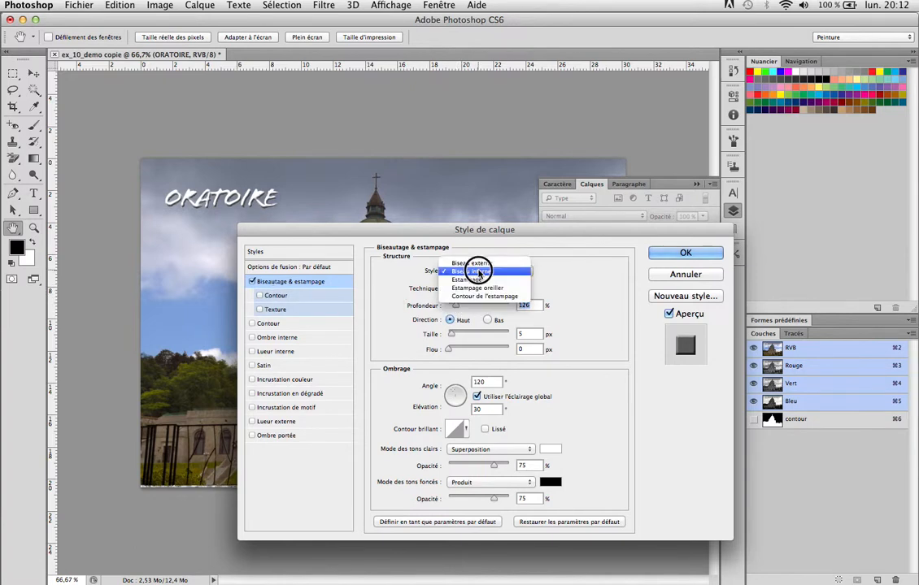
pyautogui.click(478, 283)
pyautogui.click(479, 273)
pyautogui.click(480, 282)
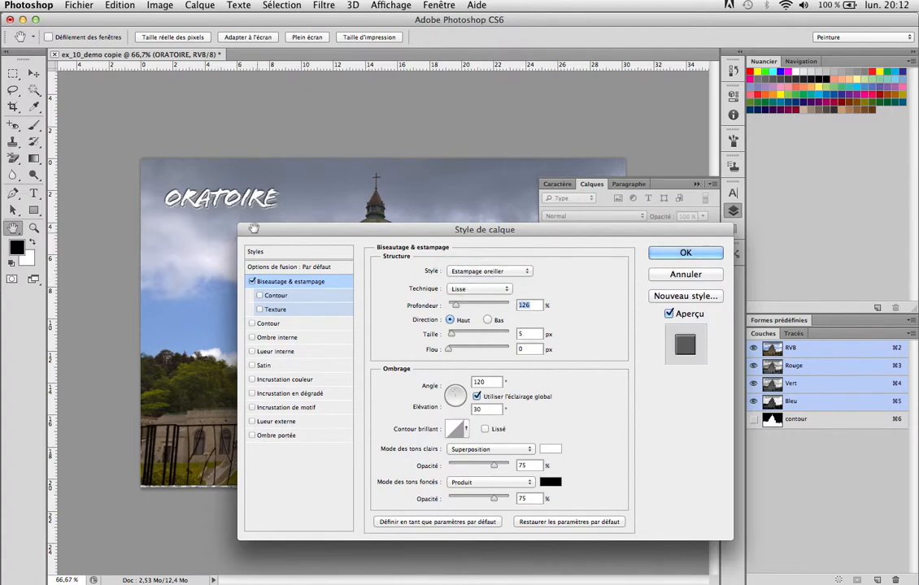
pyautogui.moveTo(449, 335); pyautogui.dragTo(453, 336)
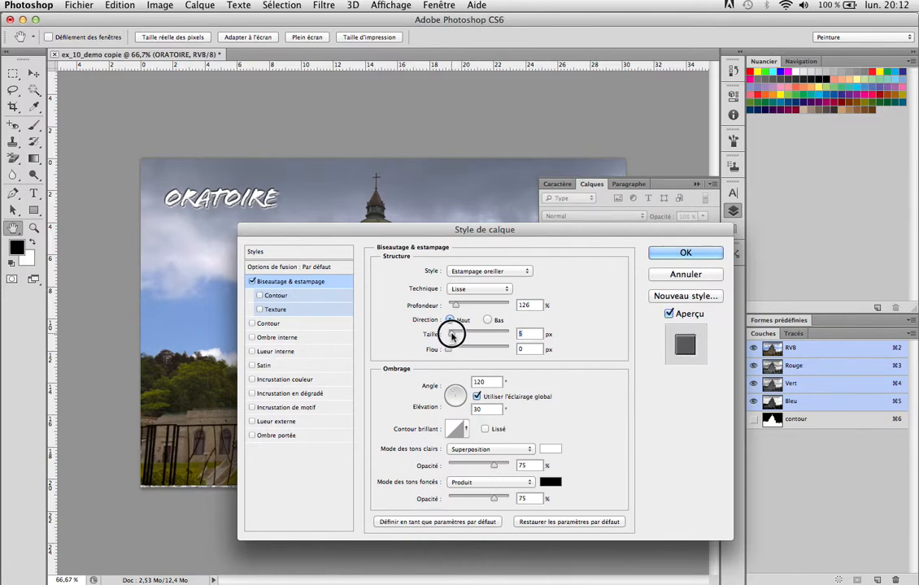
# Step: Turn off the bevel and emboss effect and apply a 4 px black outer stroke (Contour) to the text
pyautogui.click(269, 323)
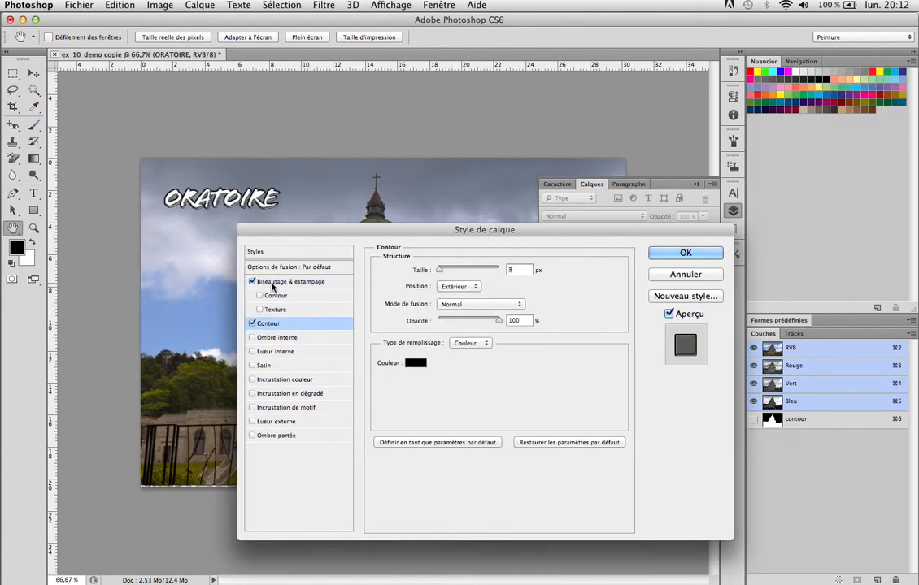
pyautogui.click(274, 284)
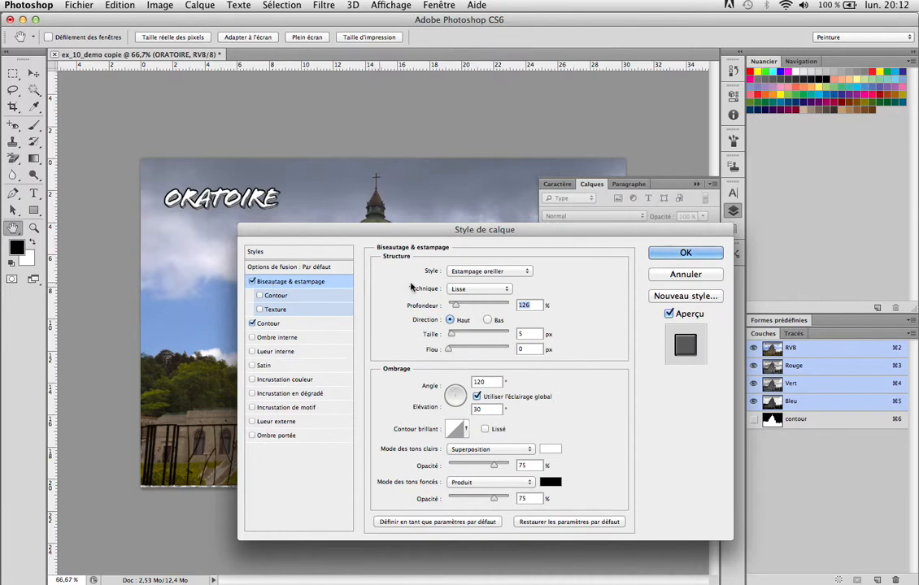
pyautogui.click(252, 281)
pyautogui.click(270, 323)
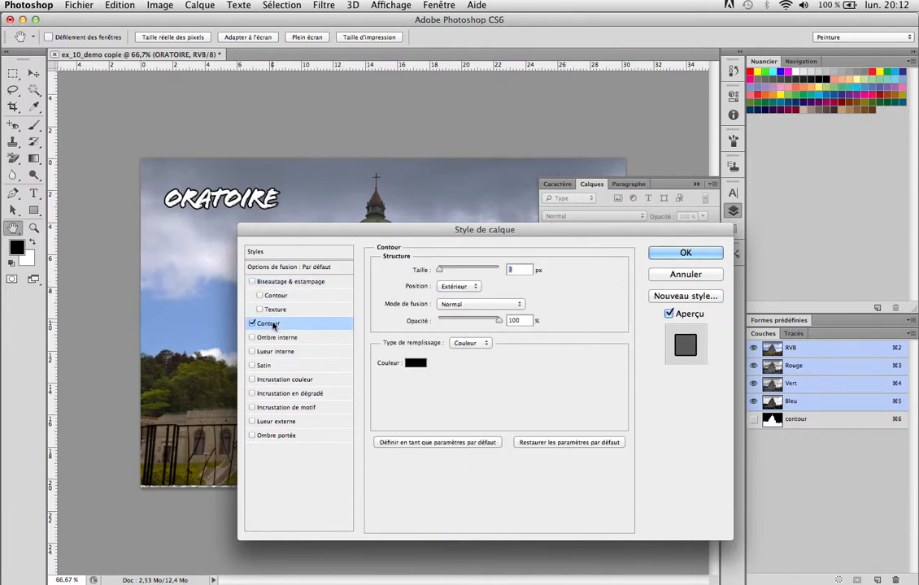
pyautogui.moveTo(439, 269); pyautogui.dragTo(441, 274)
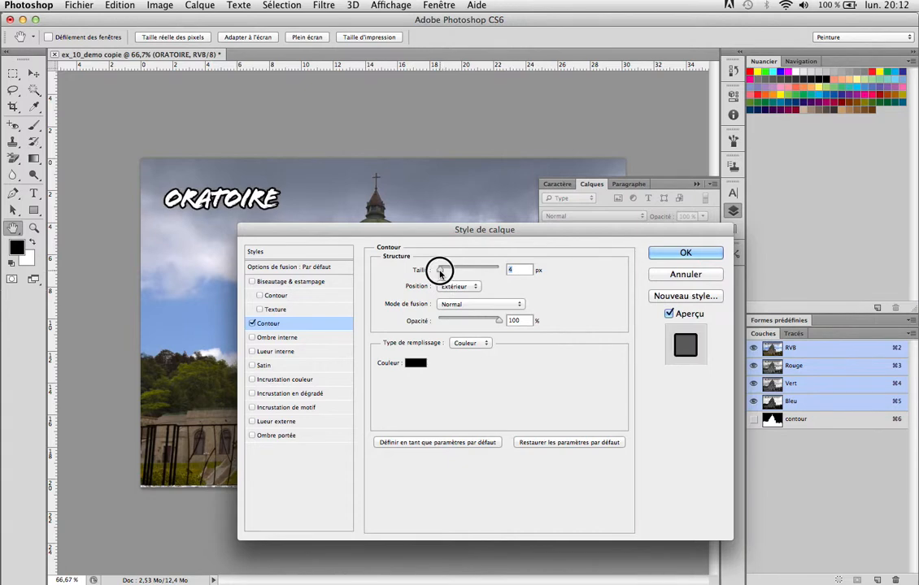
# Step: Turn off the stroke and try the inner shadow effect (Ombre interne) on the text
pyautogui.click(253, 324)
pyautogui.click(252, 337)
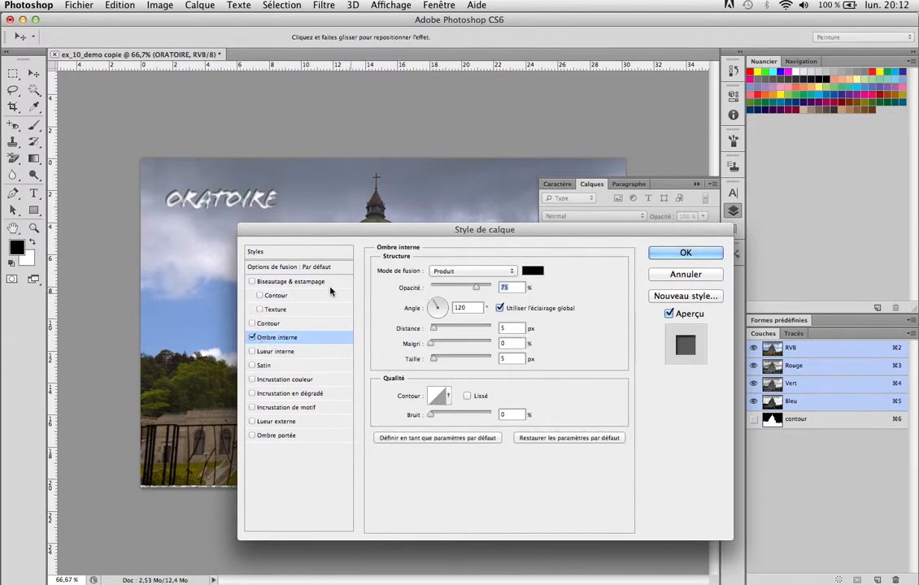
pyautogui.click(252, 337)
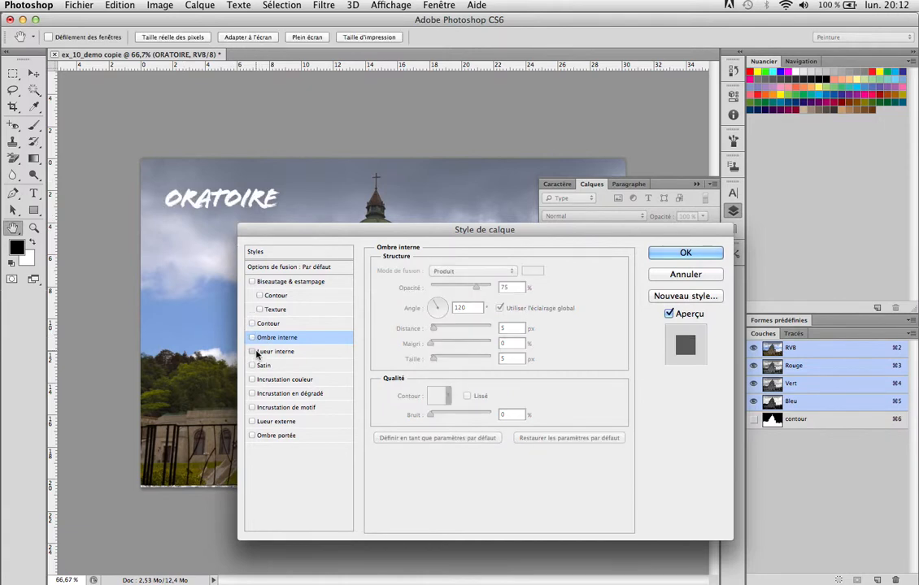
# Step: Try an inner glow (Lueur interne) with 76% opacity and 4% noise on the text
pyautogui.click(253, 352)
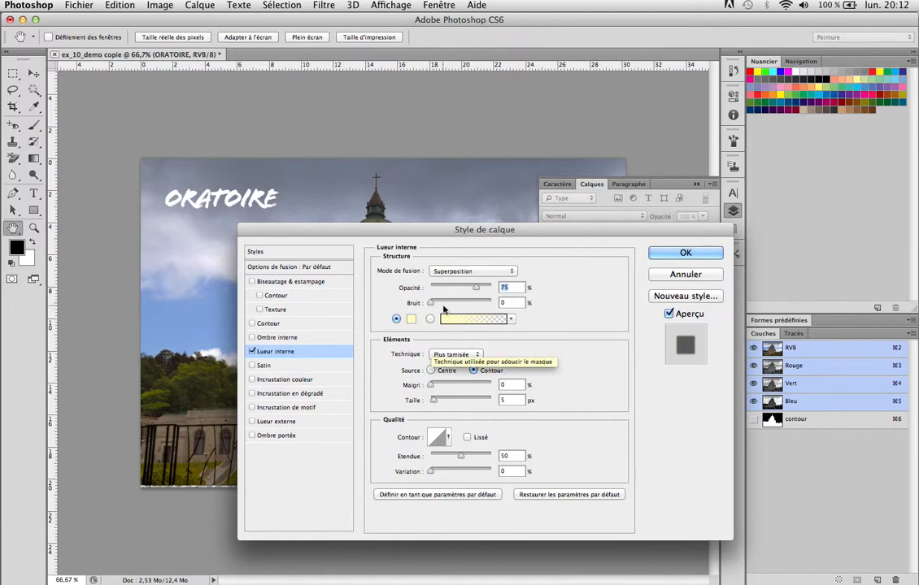
pyautogui.click(477, 287)
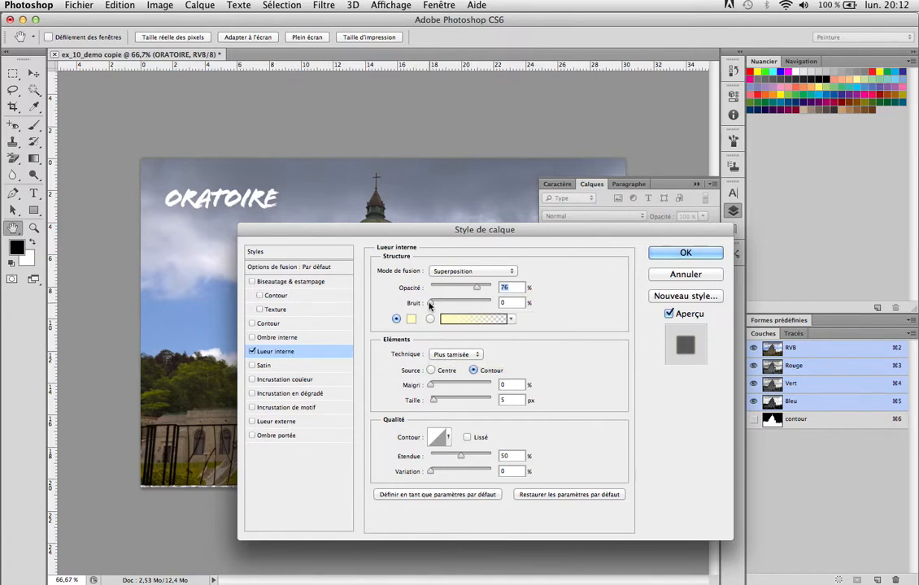
pyautogui.moveTo(431, 305); pyautogui.dragTo(433, 305)
pyautogui.click(252, 351)
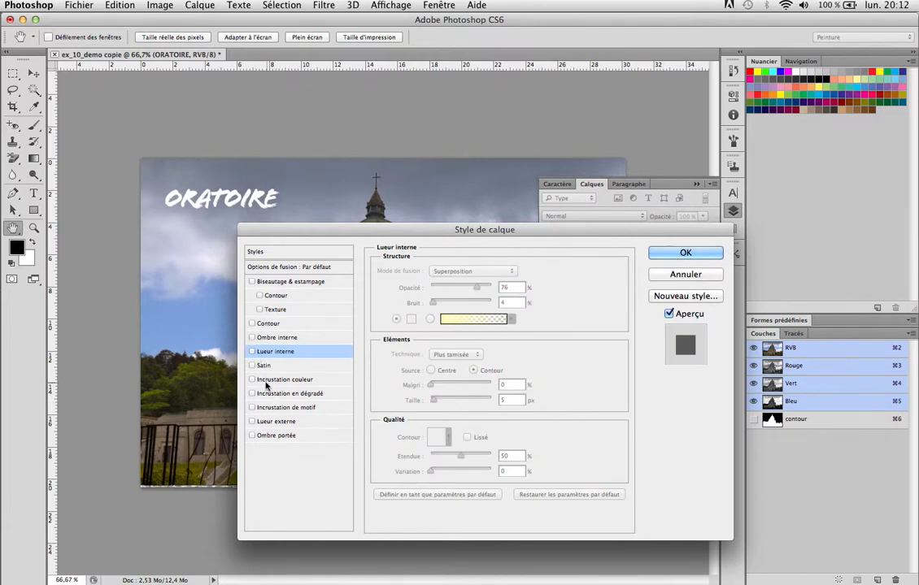
# Step: Apply a colour overlay (Incrustation couleur) to the text and set its colour to light blue
pyautogui.click(253, 380)
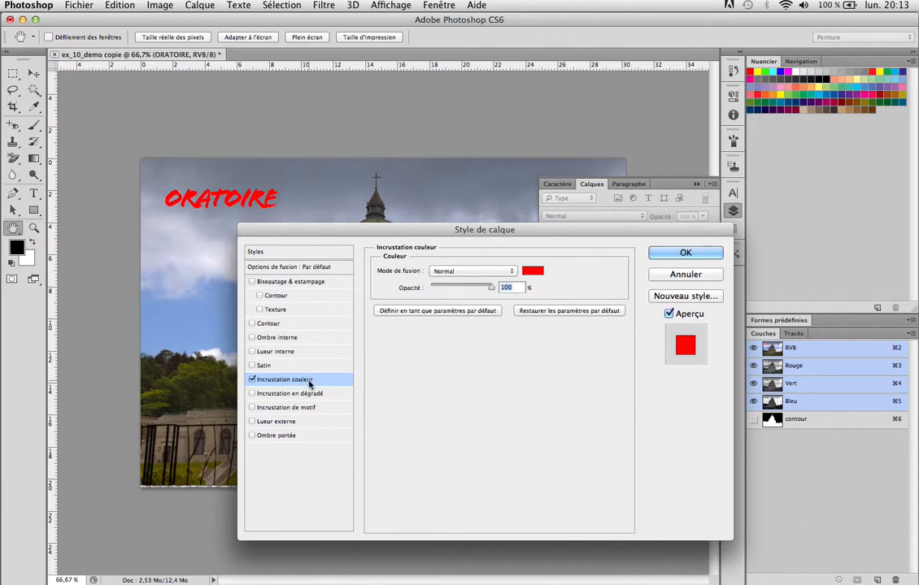
pyautogui.click(532, 271)
pyautogui.click(304, 220)
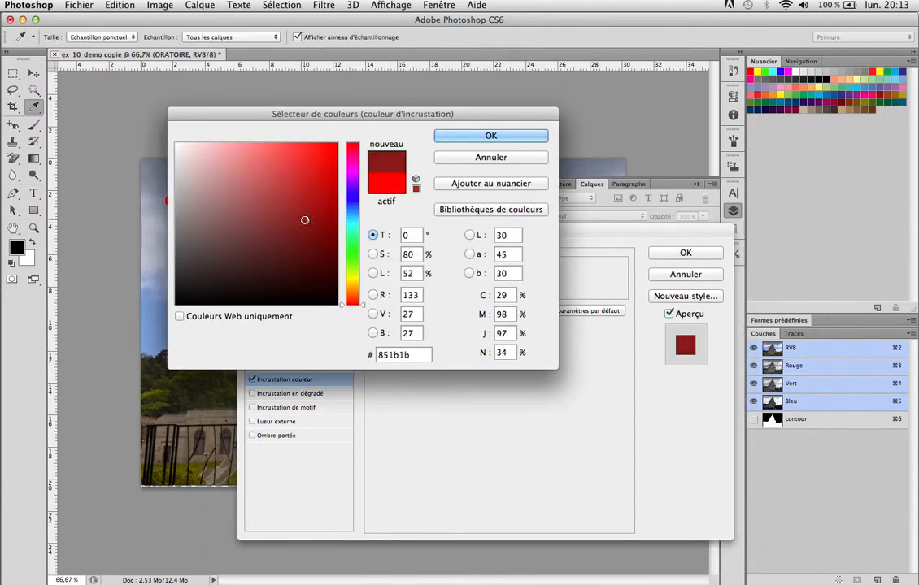
pyautogui.click(353, 217)
pyautogui.click(315, 163)
pyautogui.click(475, 138)
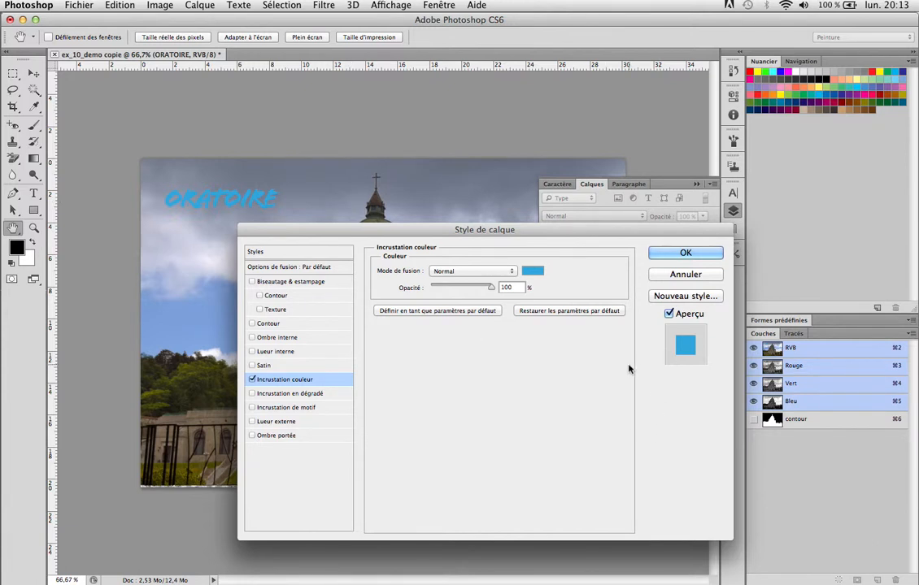
# Step: Replace the colour overlay with a gradient overlay (Incrustation en dégradé) and set its scale to 124%
pyautogui.click(252, 380)
pyautogui.click(253, 393)
pyautogui.click(285, 393)
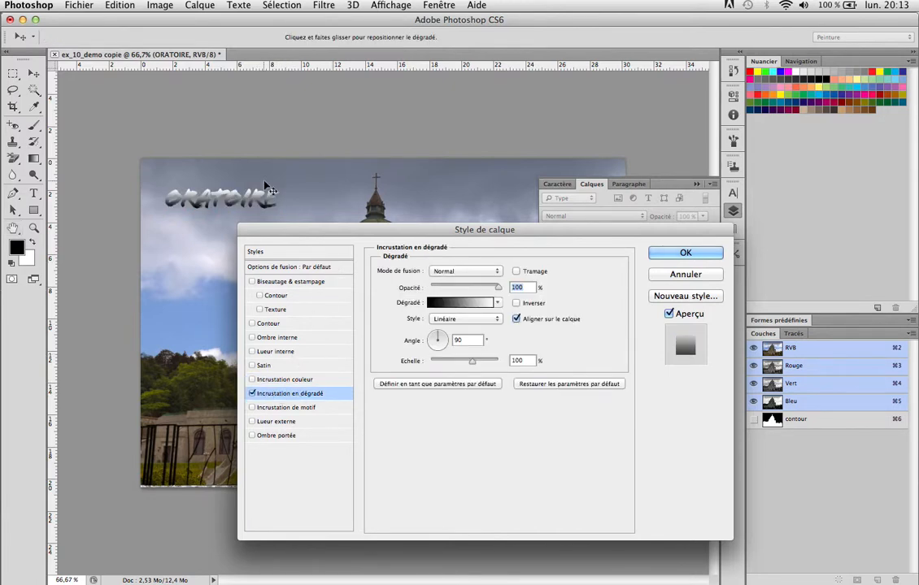
pyautogui.moveTo(471, 361); pyautogui.dragTo(486, 365)
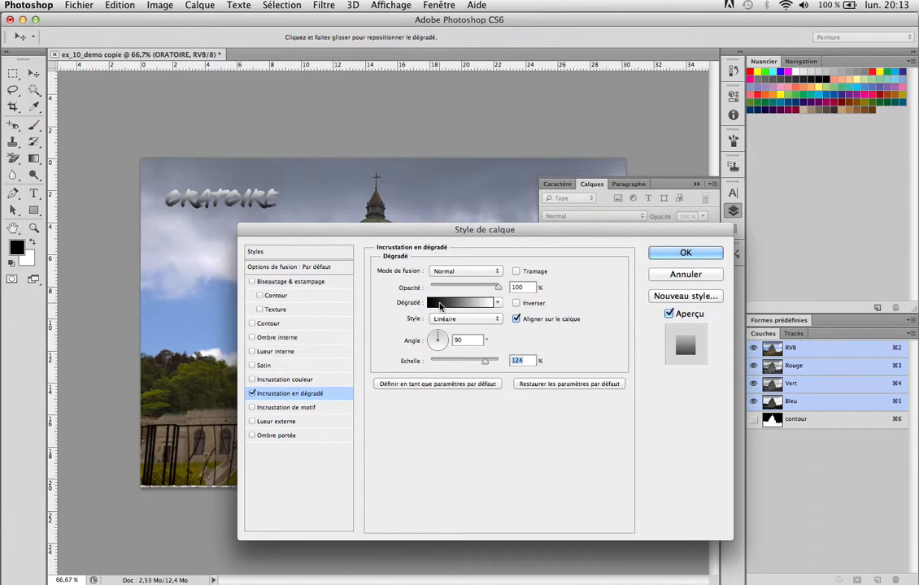
# Step: Set the overlay gradient to the Arc-en-ciel transparent preset
pyautogui.click(439, 304)
pyautogui.click(392, 241)
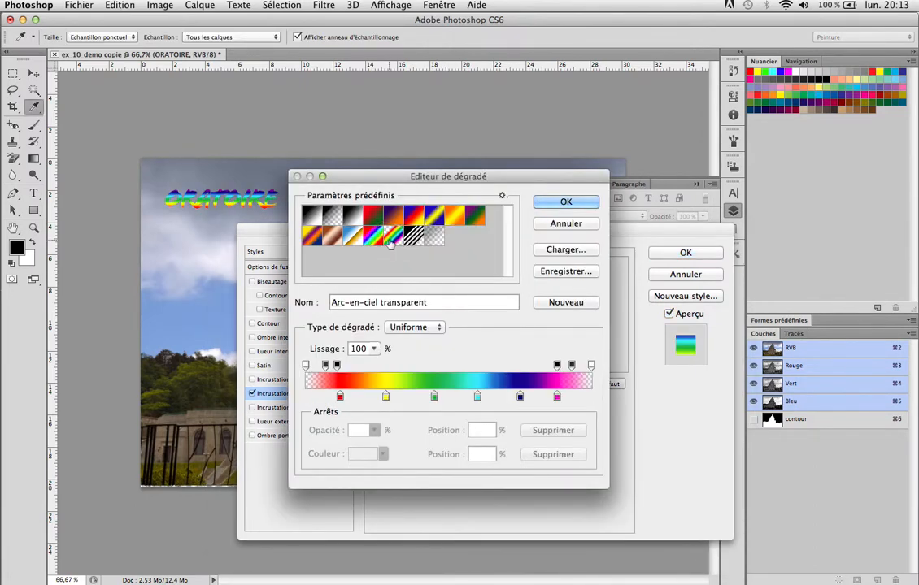
pyautogui.click(584, 202)
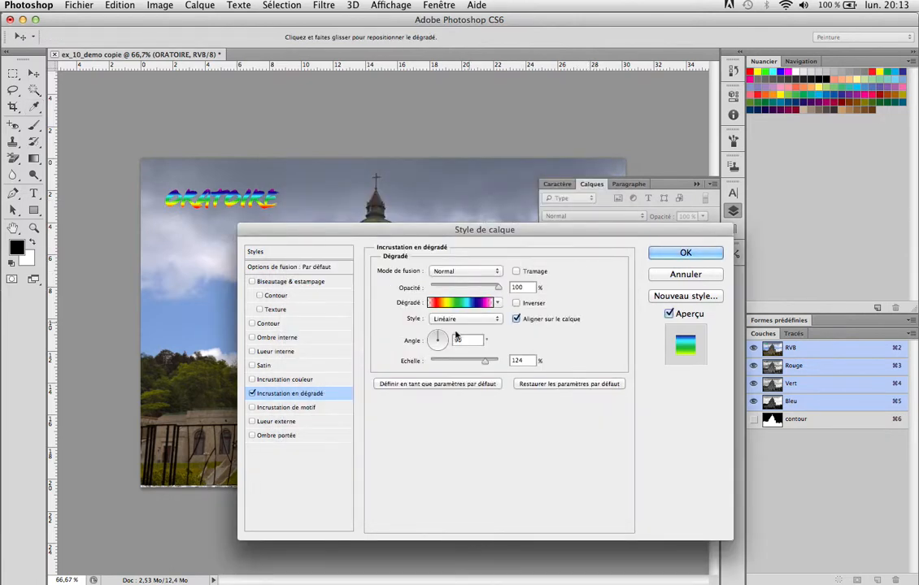
# Step: Replace the gradient overlay with a pattern overlay (Incrustation de motif) and show its settings
pyautogui.click(252, 393)
pyautogui.click(252, 408)
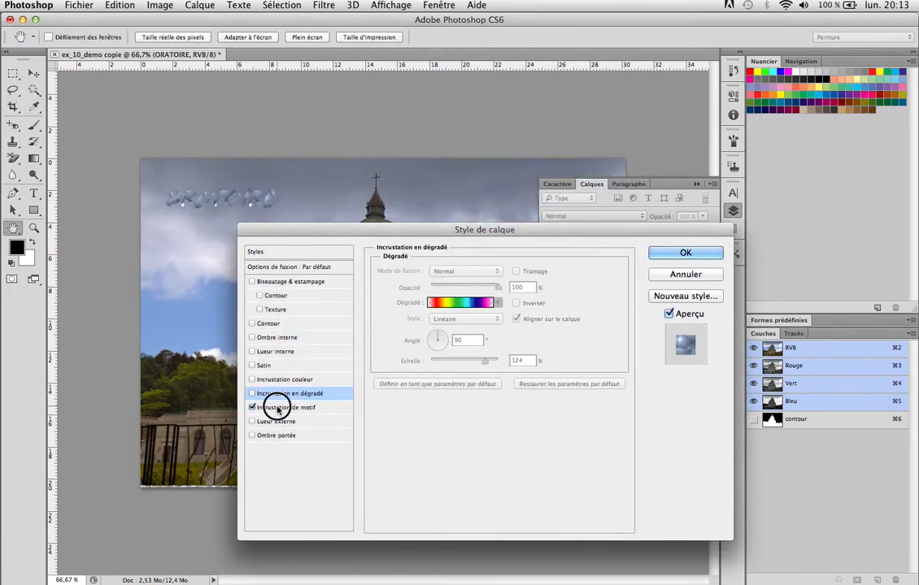
pyautogui.click(277, 408)
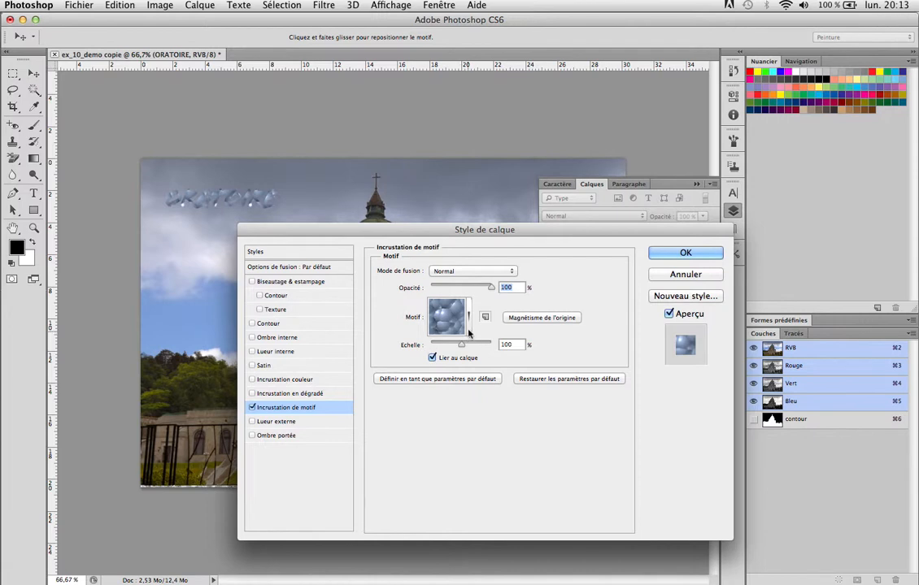
# Step: Try the other preset patterns on the text, including the grey and multicoloured ones, and return to the blue bubble pattern
pyautogui.click(468, 325)
pyautogui.click(448, 355)
pyautogui.click(428, 355)
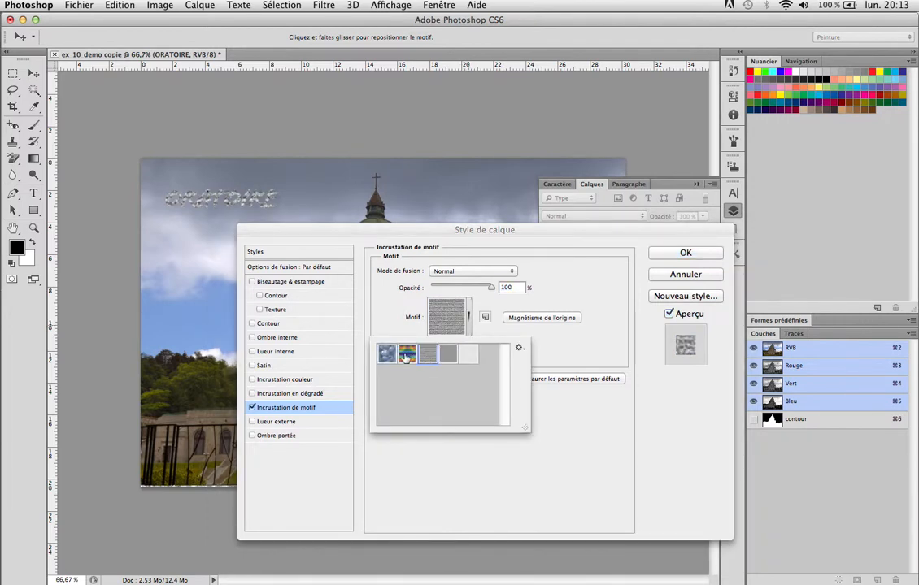
pyautogui.click(407, 355)
pyautogui.click(386, 354)
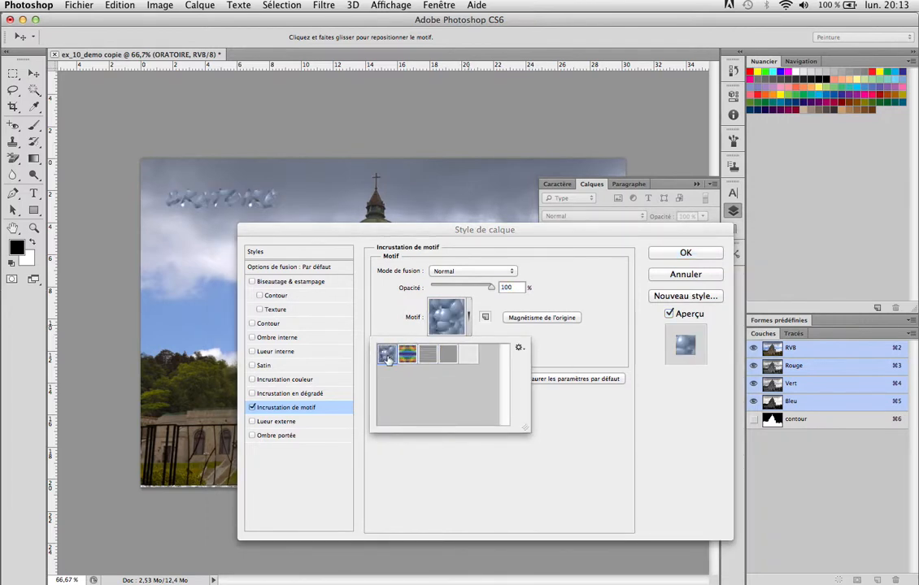
# Step: Append another pattern library to the presets and apply its brown textured pattern to the text
pyautogui.click(519, 348)
pyautogui.click(585, 558)
pyautogui.click(476, 232)
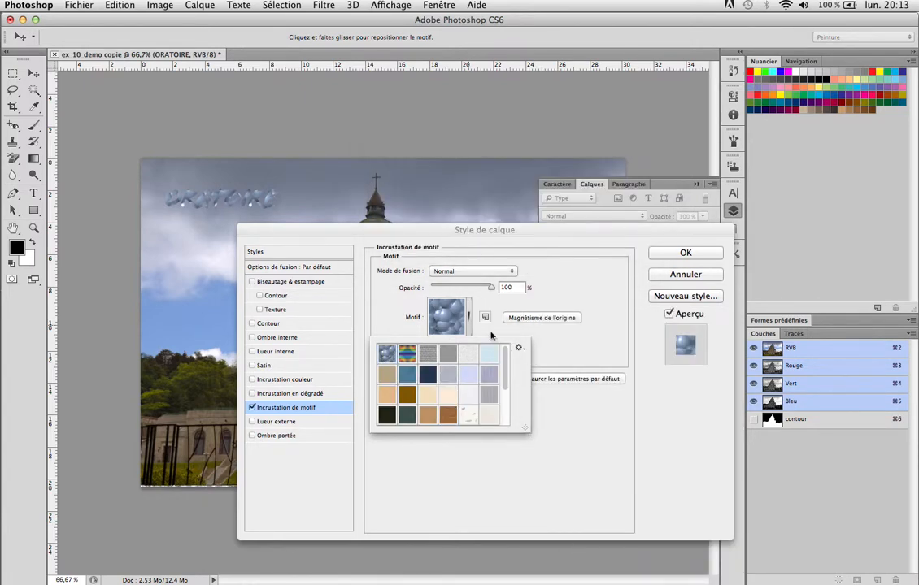
pyautogui.click(450, 415)
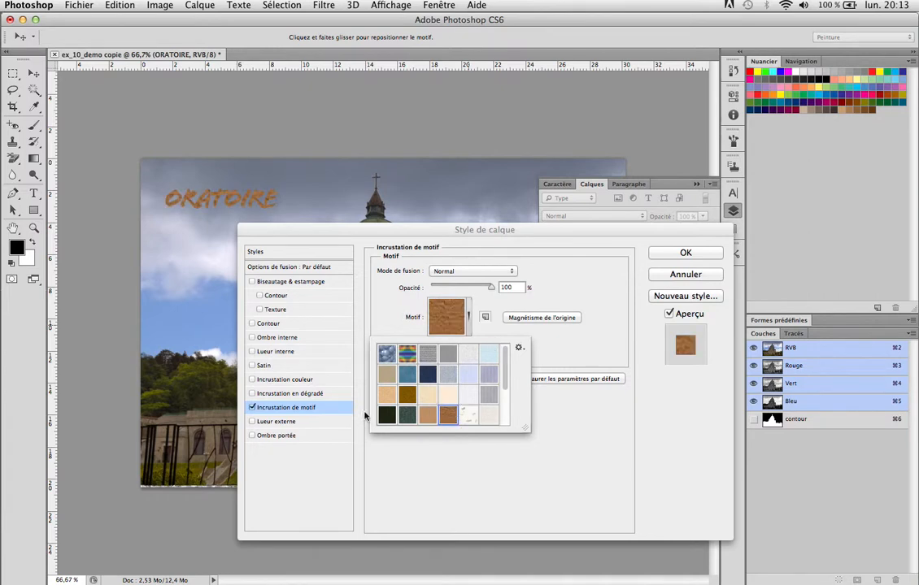
# Step: Add an outer glow (Lueur externe) with Grossi at 29% and a drop shadow (Ombre portée) with a slightly larger distance, and apply the text's styles
pyautogui.click(254, 422)
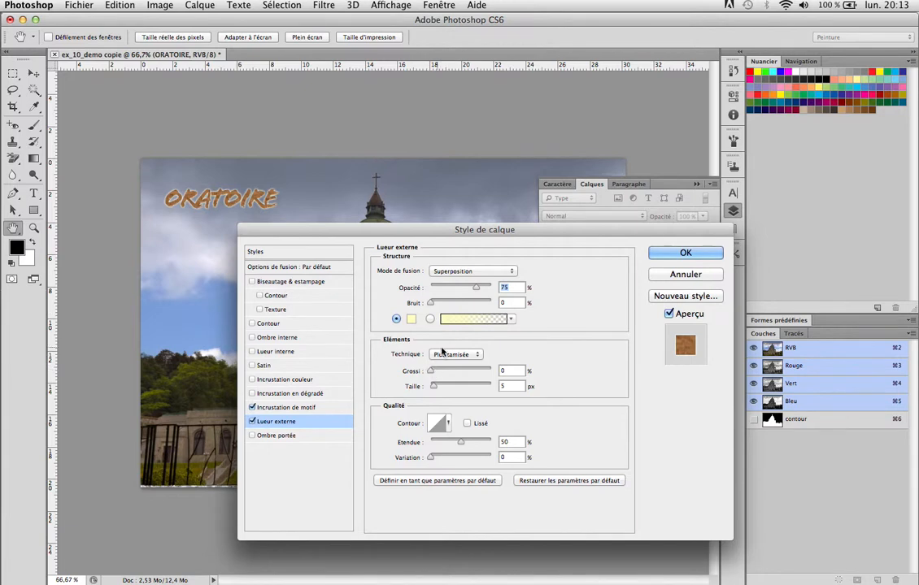
pyautogui.moveTo(432, 371); pyautogui.dragTo(447, 371)
pyautogui.click(253, 436)
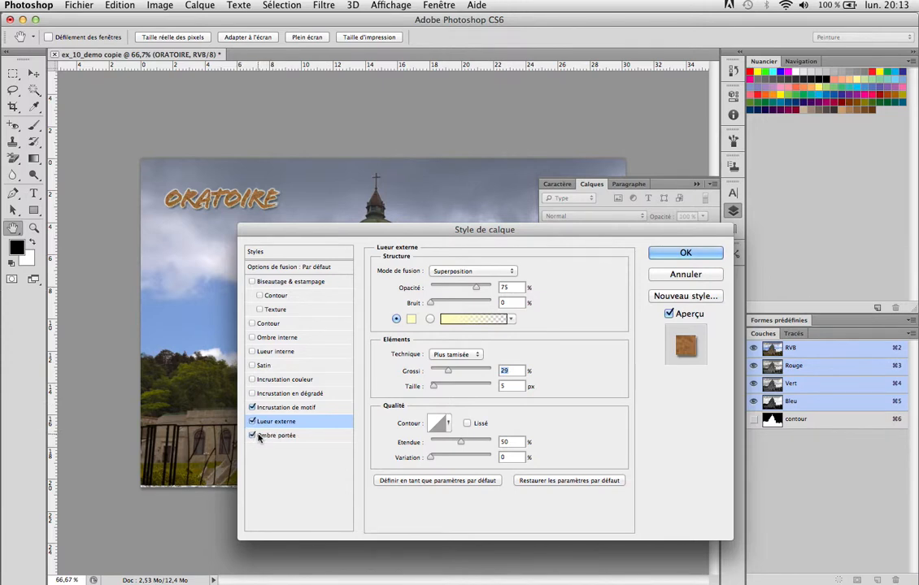
pyautogui.click(322, 436)
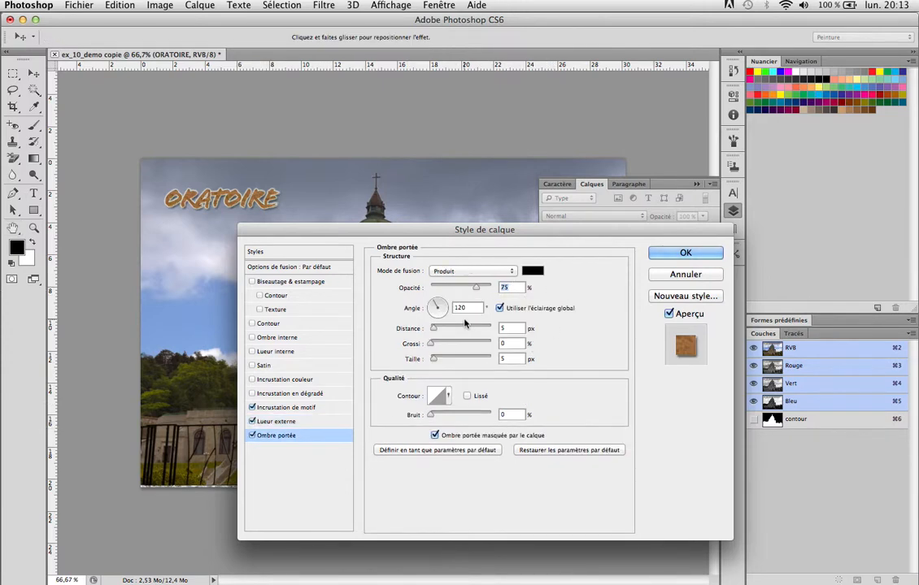
pyautogui.moveTo(434, 328)
pyautogui.mouseDown()
pyautogui.moveTo(452, 328)
pyautogui.moveTo(438, 329)
pyautogui.mouseUp()
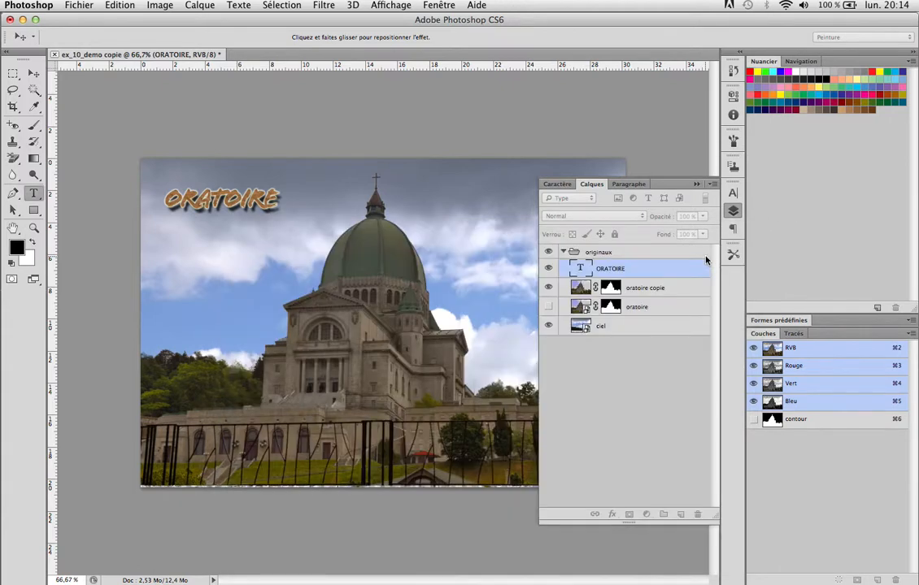
pyautogui.click(691, 253)
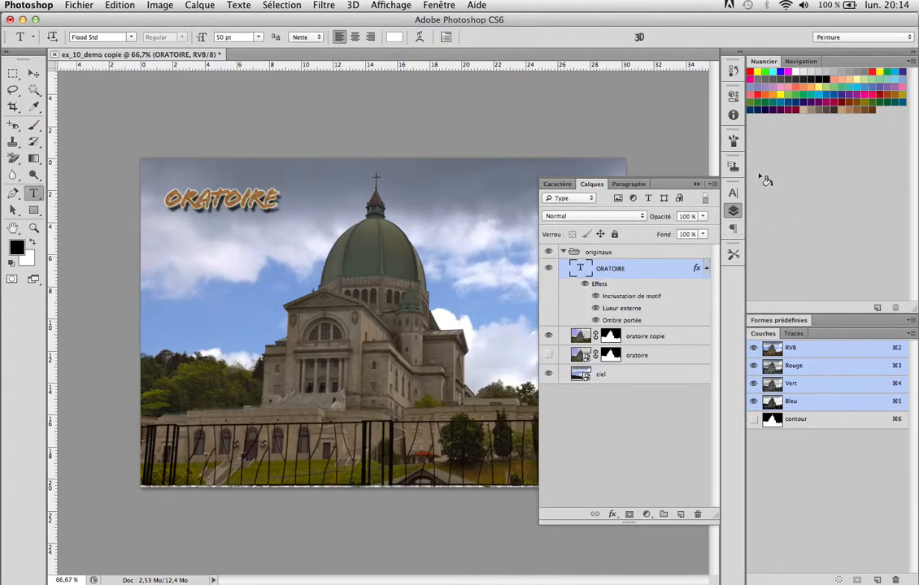
# Step: Create a new layer above the text, select the entire canvas and convert the selection to a 2-pixel border (Cadre)
pyautogui.click(680, 515)
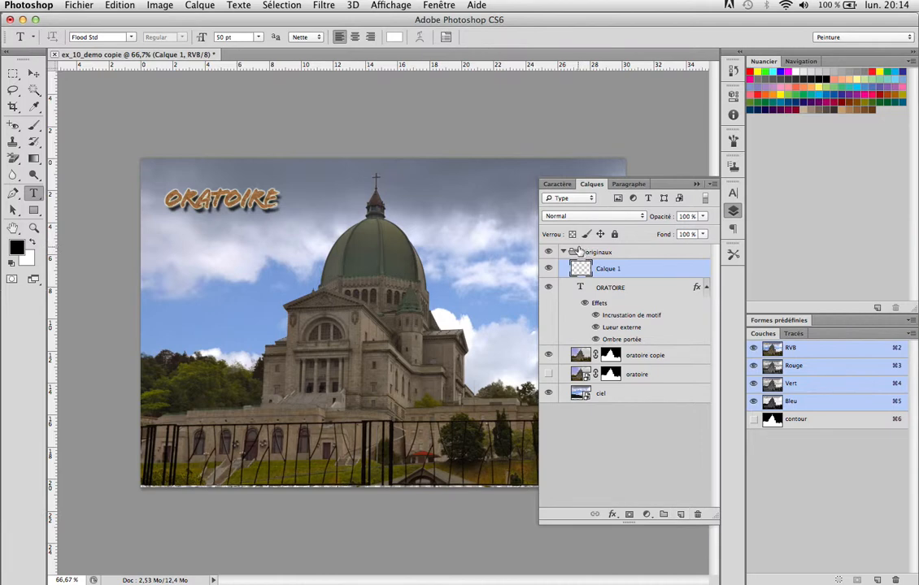
pyautogui.click(13, 74)
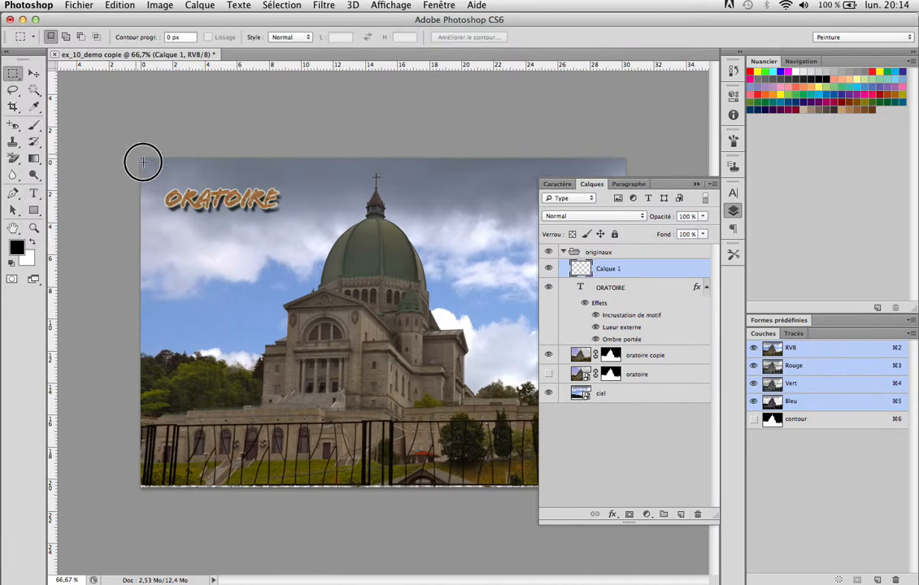
pyautogui.press('super+a')
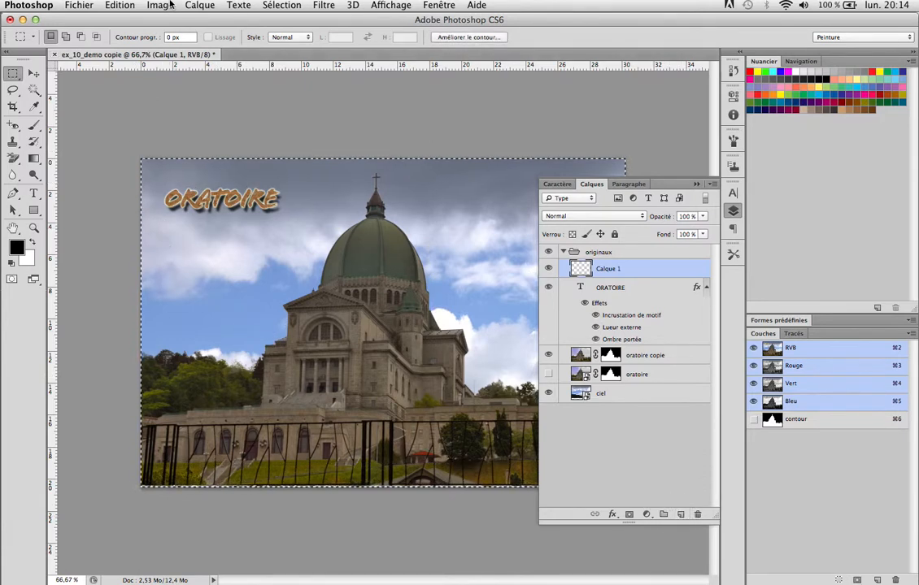
pyautogui.click(271, 7)
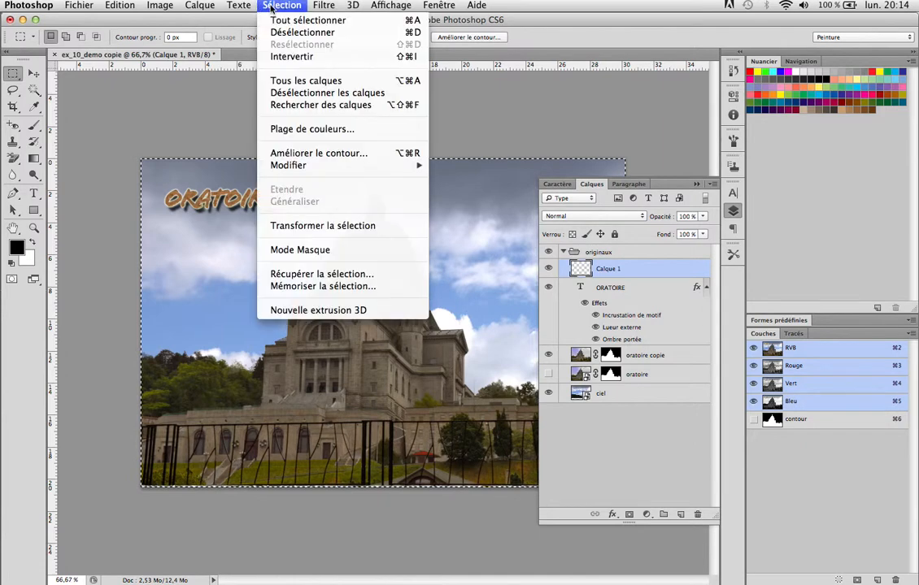
pyautogui.moveTo(346, 170)
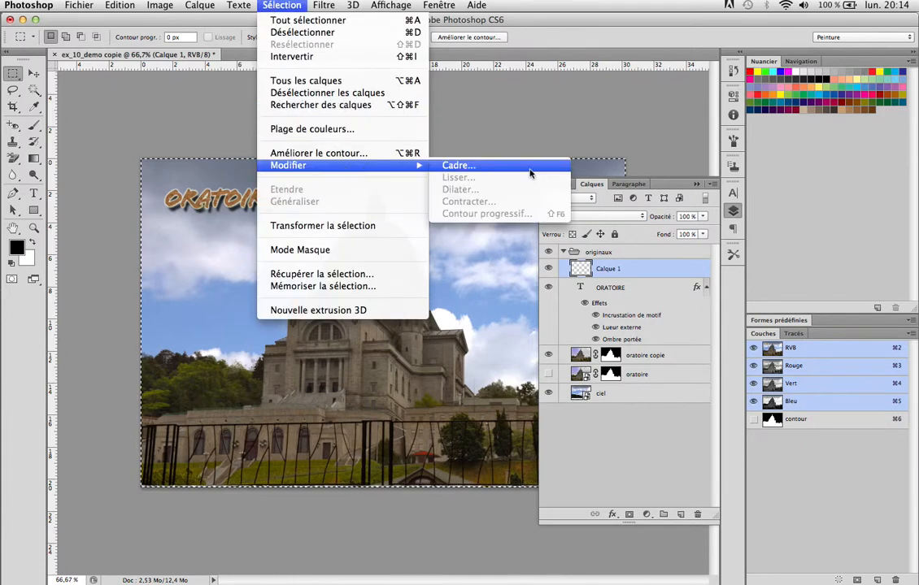
pyautogui.click(458, 165)
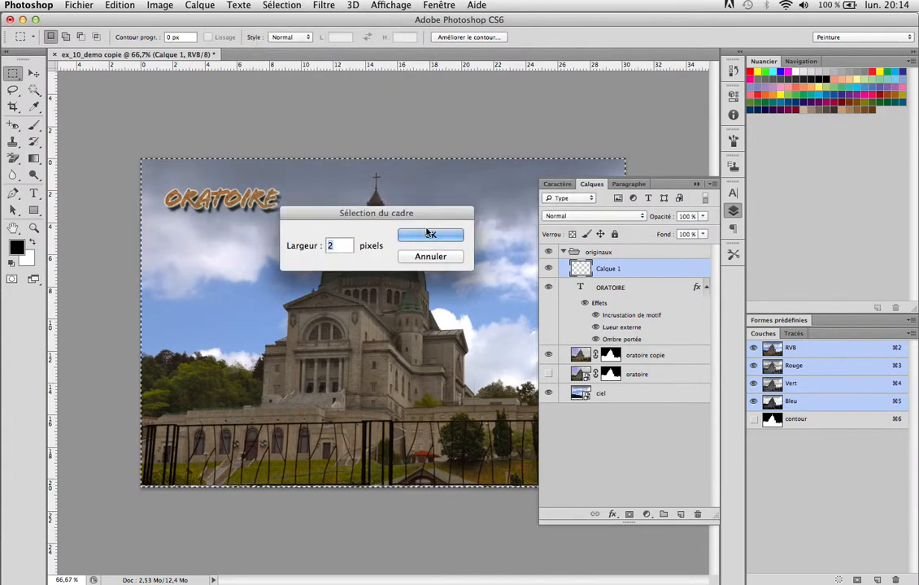
pyautogui.click(430, 234)
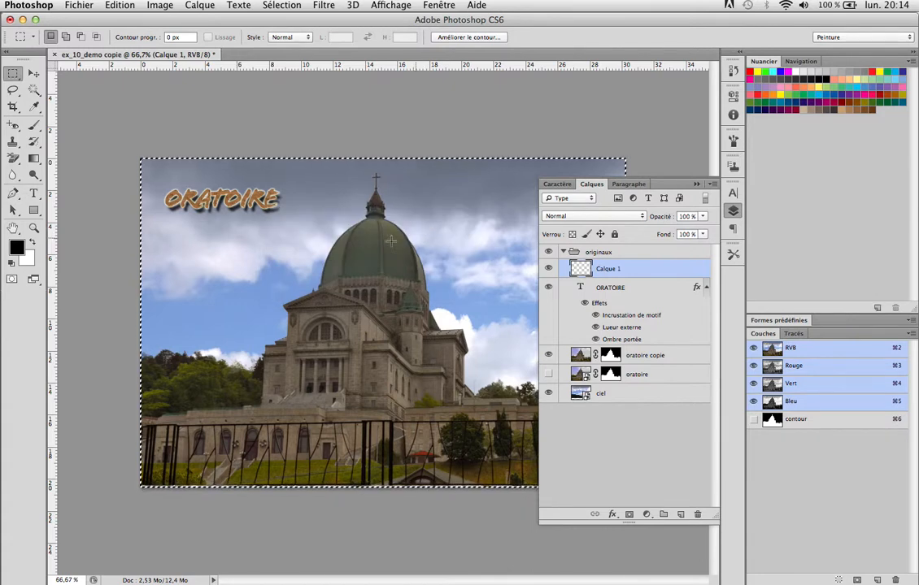
# Step: Fill the border selection with black (Noir) in Normal mode at 100% opacity, and deselect
pyautogui.click(122, 6)
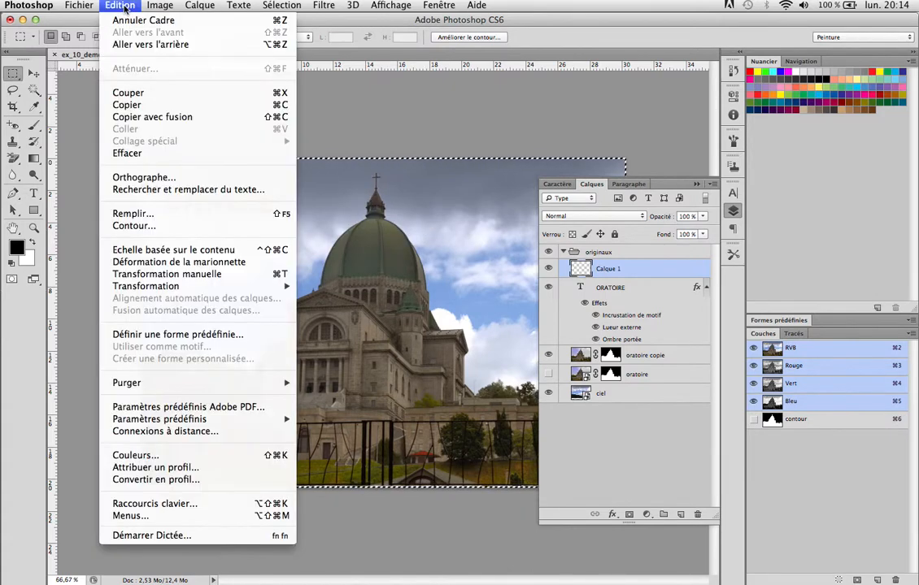
pyautogui.click(198, 184)
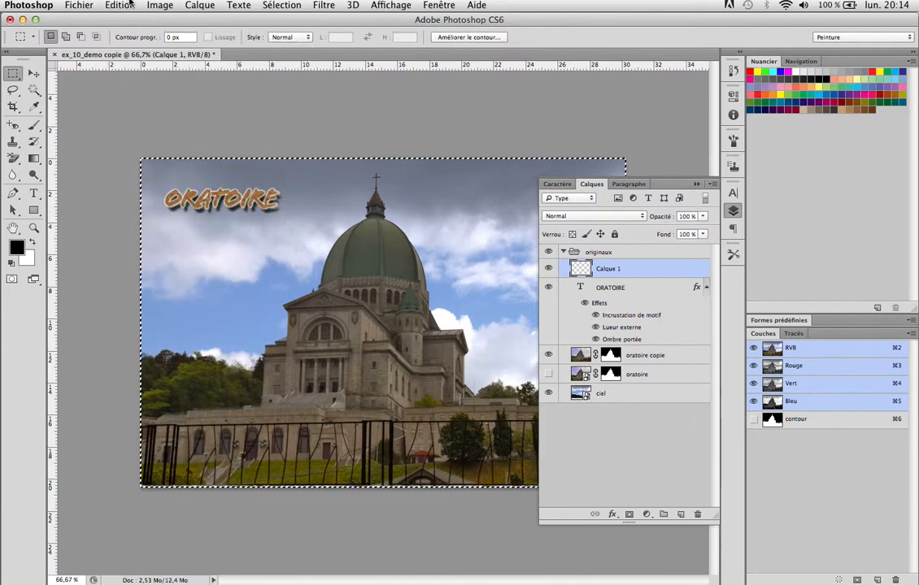
pyautogui.click(120, 5)
pyautogui.click(171, 215)
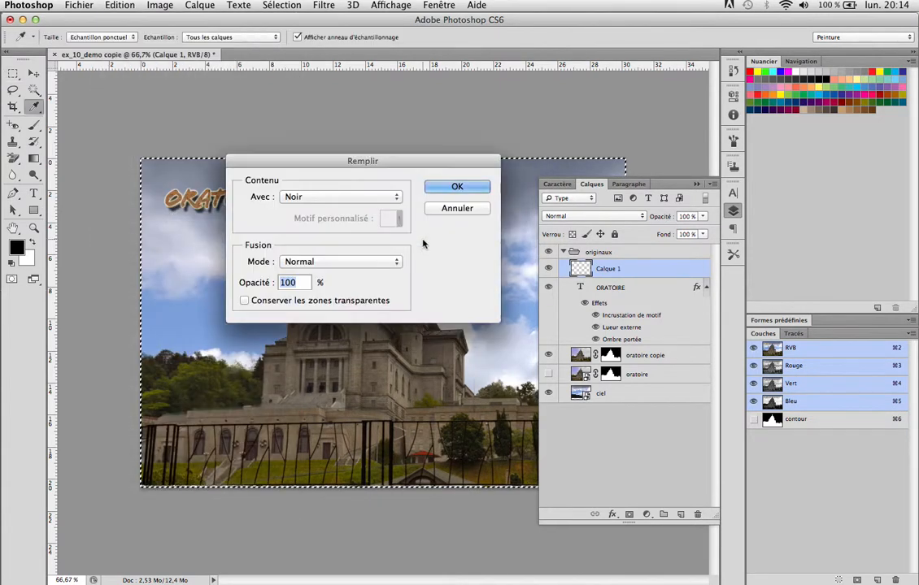
pyautogui.click(438, 187)
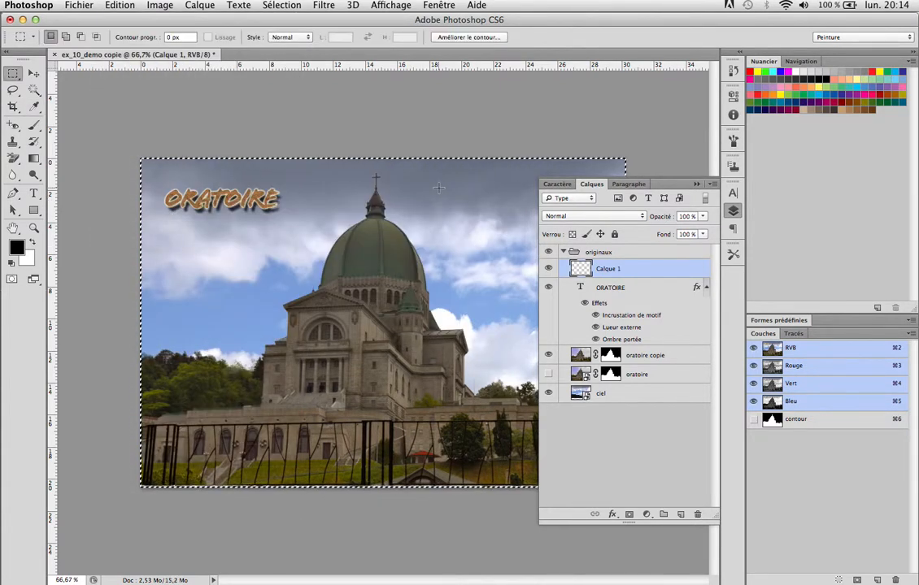
pyautogui.press('super+d')
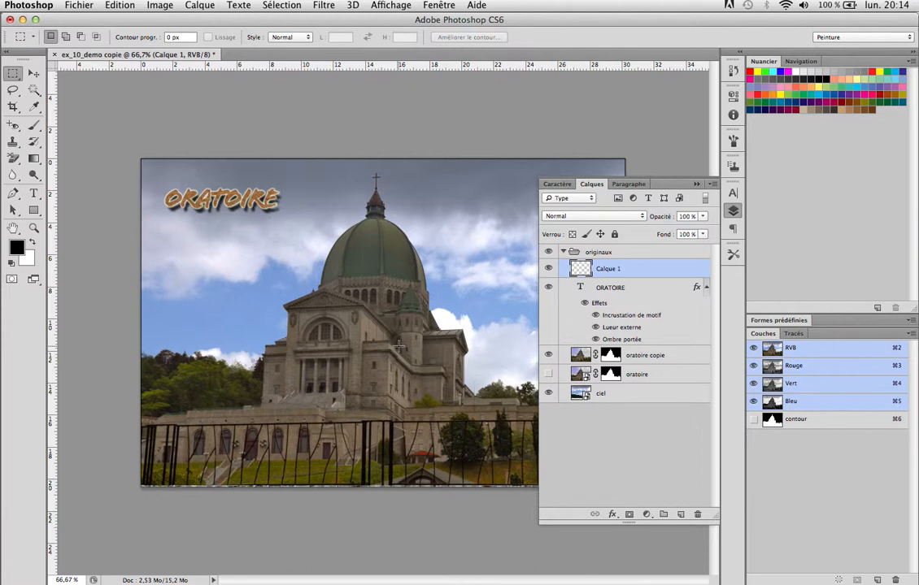
# Step: Add a stroke effect (Contour) to the Calque 1 border layer, trying a 35 px size and reducing it to a thinner frame
pyautogui.doubleClick(644, 271)
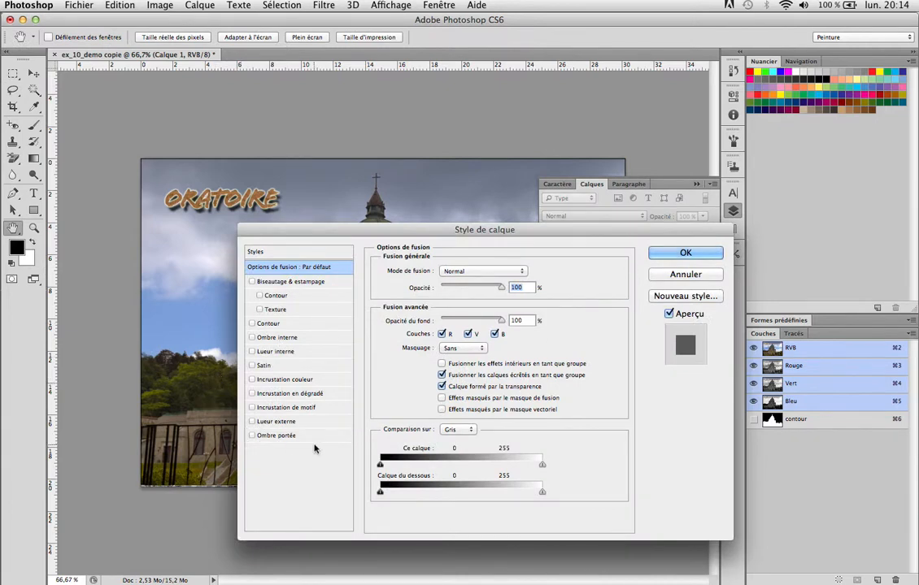
pyautogui.click(269, 324)
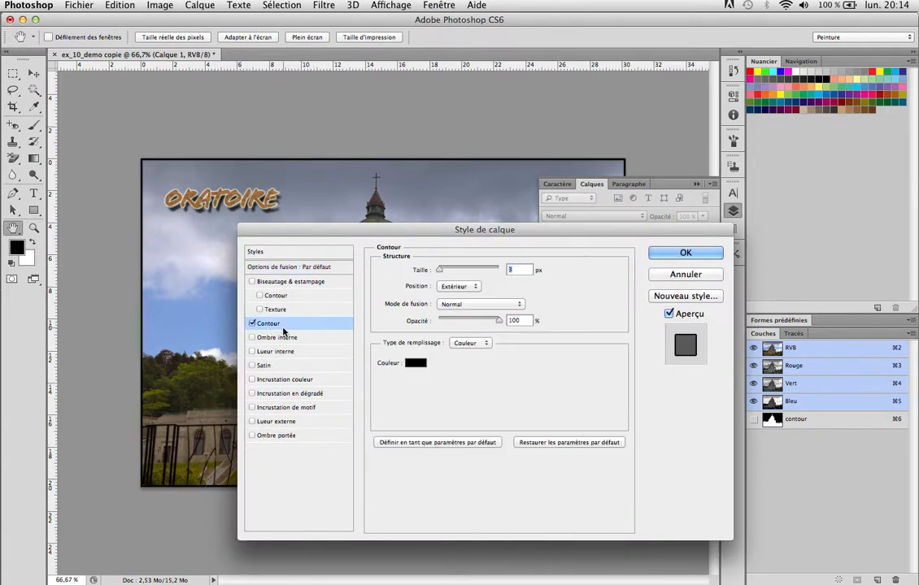
pyautogui.moveTo(439, 270); pyautogui.dragTo(452, 271)
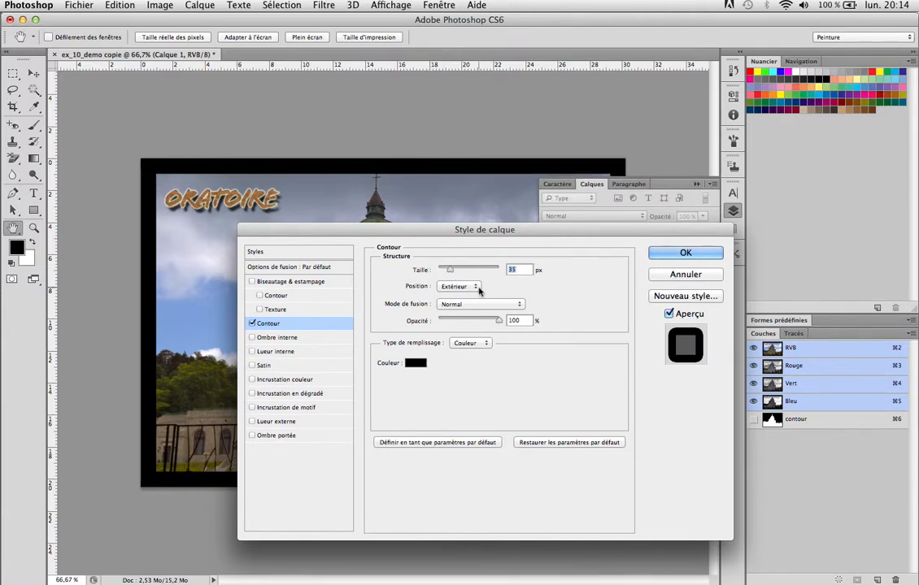
pyautogui.moveTo(451, 272); pyautogui.dragTo(444, 271)
# Step: Try red as the stroke colour, return it to black (000000), and apply the stroke style to Calque 1
pyautogui.moveTo(497, 321)
pyautogui.mouseDown()
pyautogui.moveTo(463, 322)
pyautogui.moveTo(506, 326)
pyautogui.mouseUp()
pyautogui.click(415, 362)
pyautogui.moveTo(323, 243)
pyautogui.mouseDown()
pyautogui.moveTo(334, 146)
pyautogui.moveTo(343, 147)
pyautogui.mouseUp()
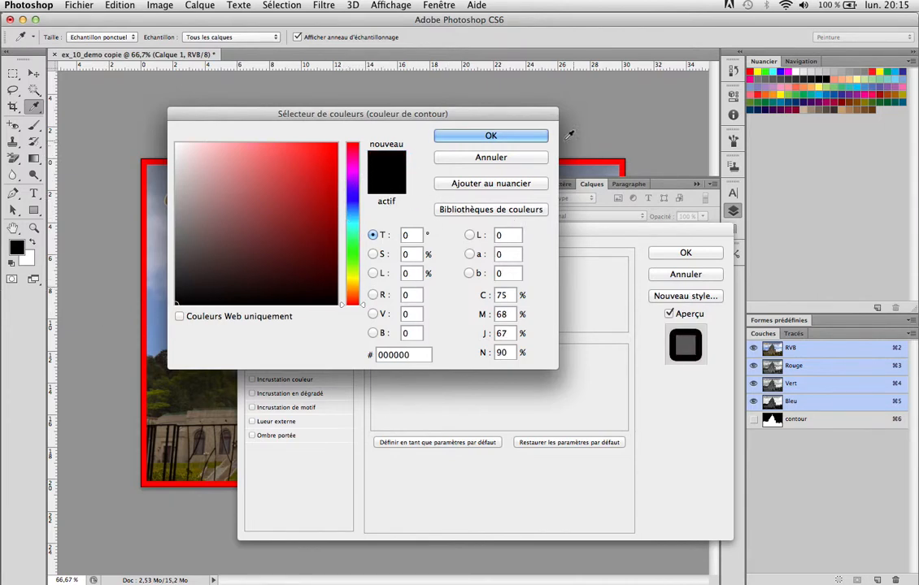
pyautogui.click(490, 135)
pyautogui.moveTo(445, 270); pyautogui.dragTo(445, 274)
pyautogui.click(686, 252)
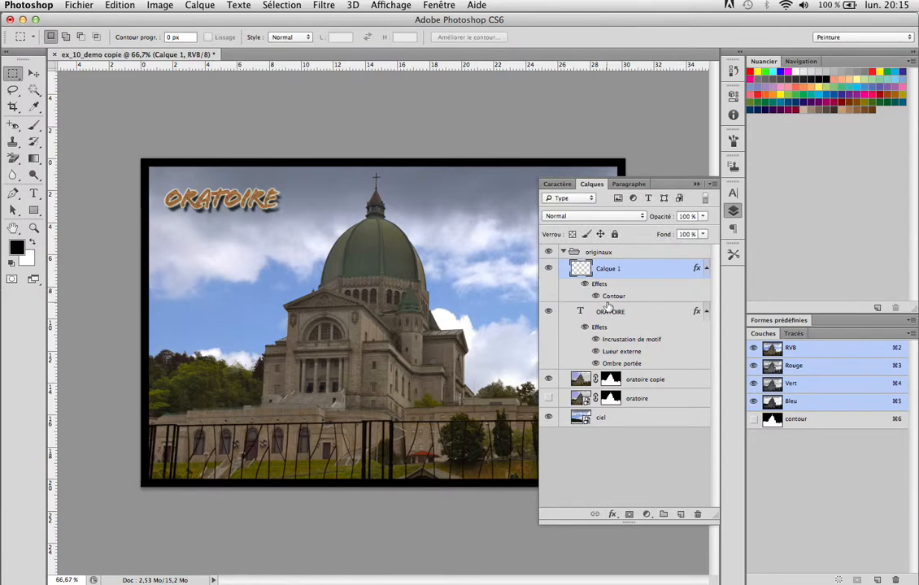